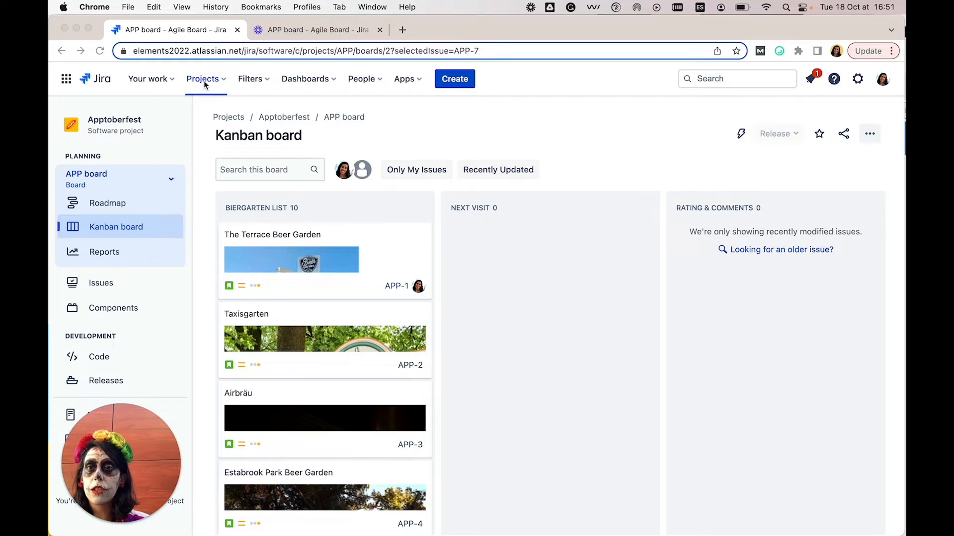
View the DevOps biergarten tour (Apptoberfest) (DBTA) project board and return to the Apptoberfest (APP) board.
left_click(204, 84)
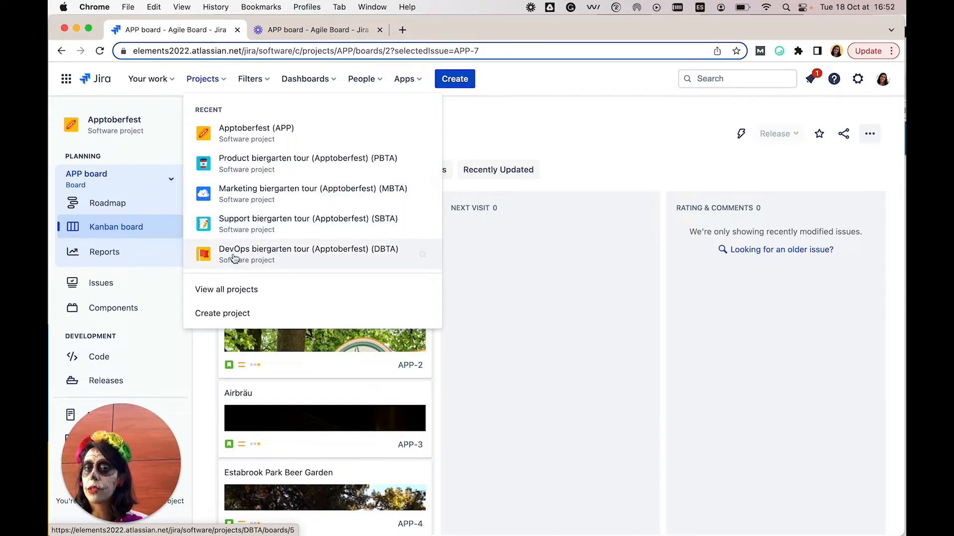
left_click(280, 256)
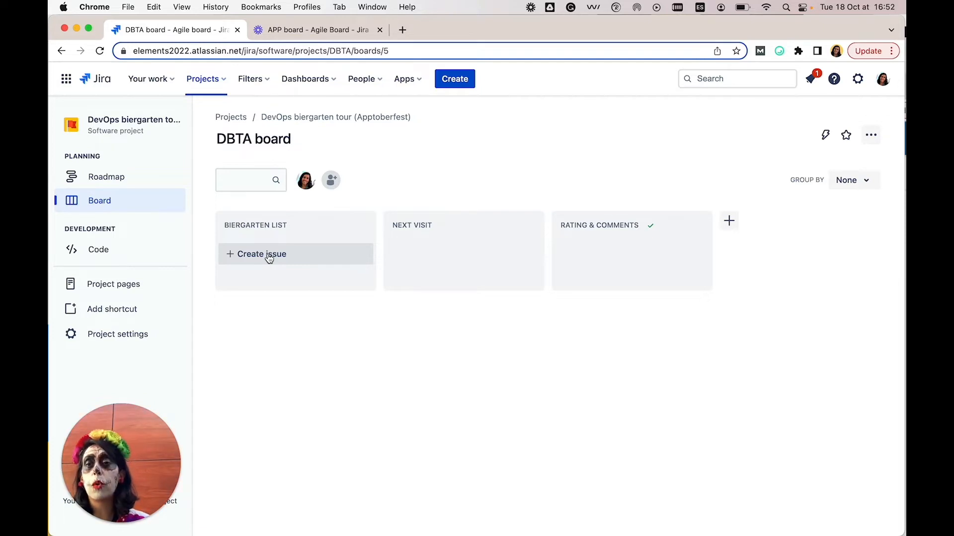
left_click(224, 85)
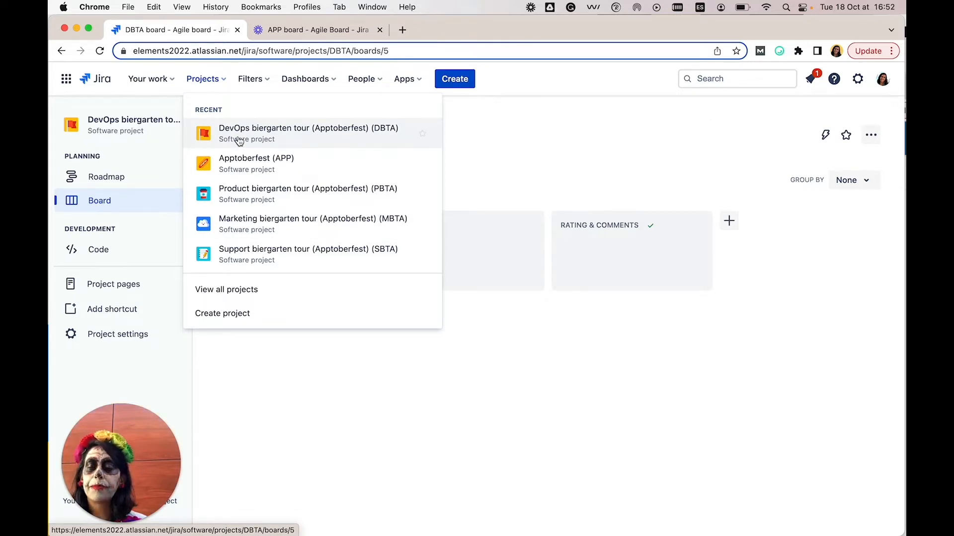
left_click(245, 168)
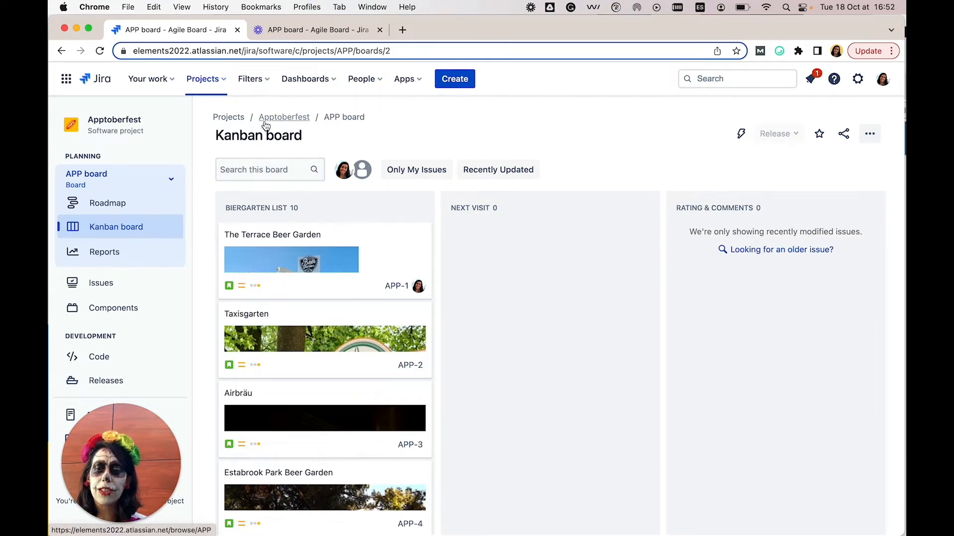
Open the advanced issue search, remove the created date filter and limit the results to the Apptoberfest (APP) project.
left_click(257, 87)
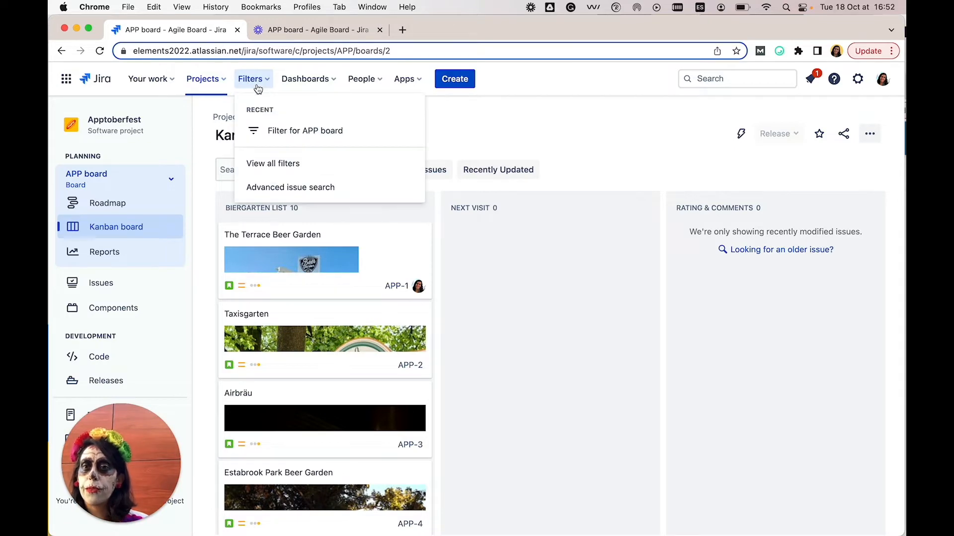
left_click(284, 187)
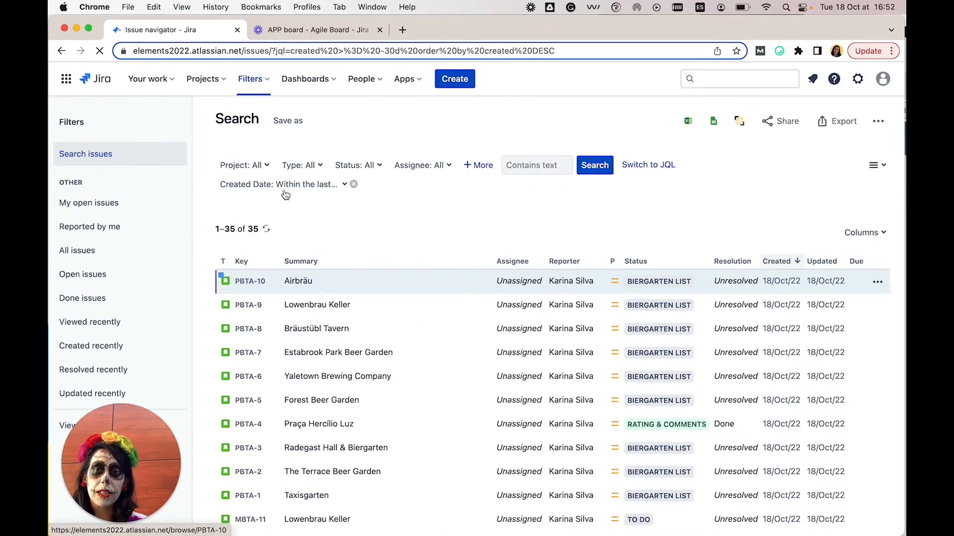
left_click(354, 186)
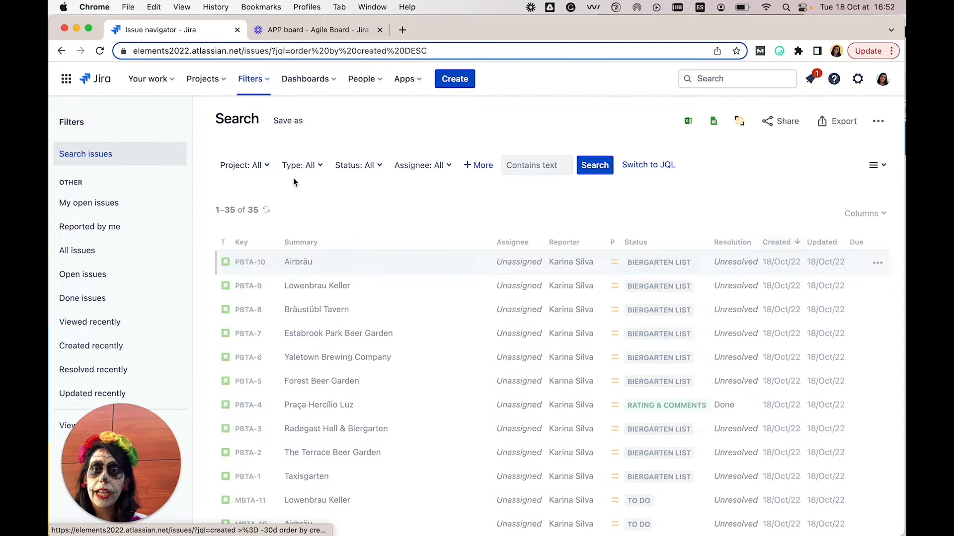
left_click(268, 169)
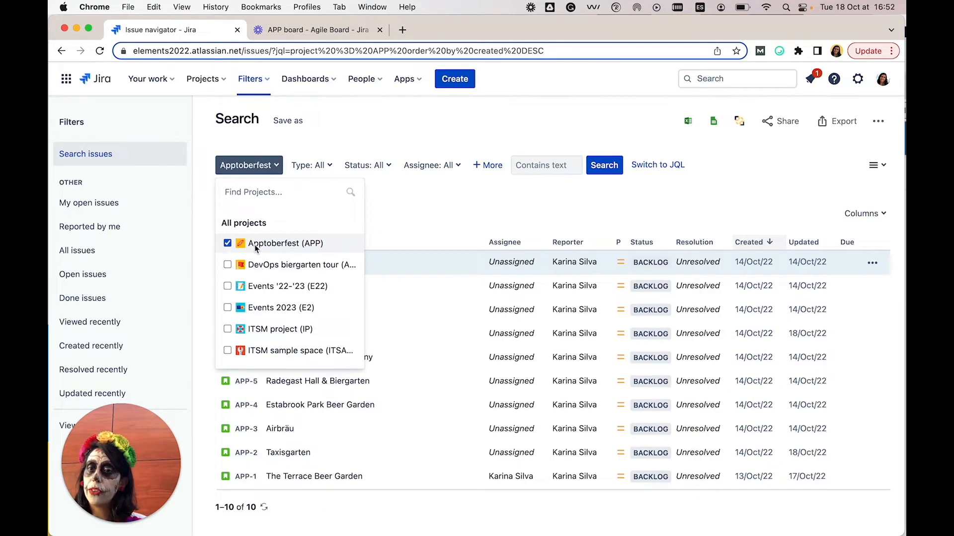
left_click(394, 193)
Set up a bulk copy of the found issues using the Biergarten tour recipe, with Support biergarten tour (Apptoberfest) (SBTA) as target project.
left_click(745, 126)
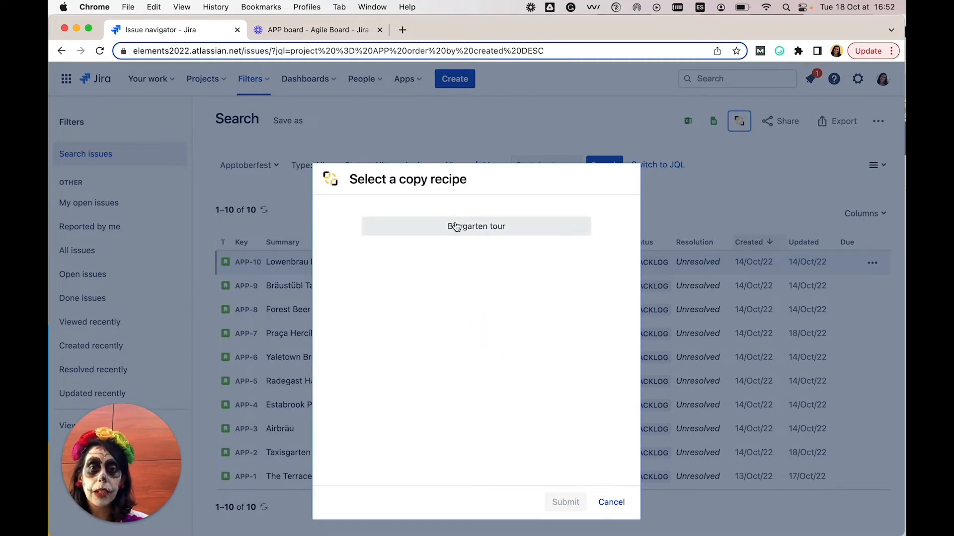
left_click(454, 232)
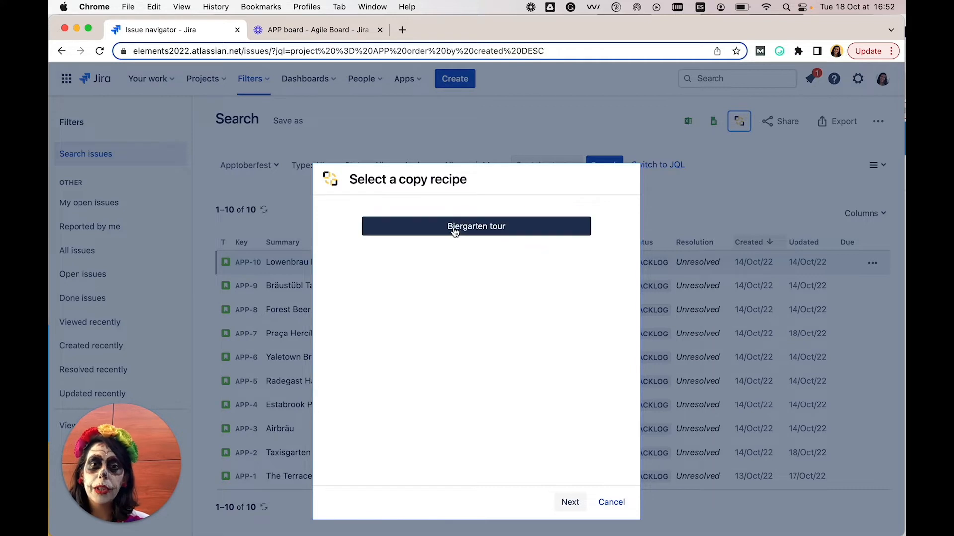
left_click(569, 502)
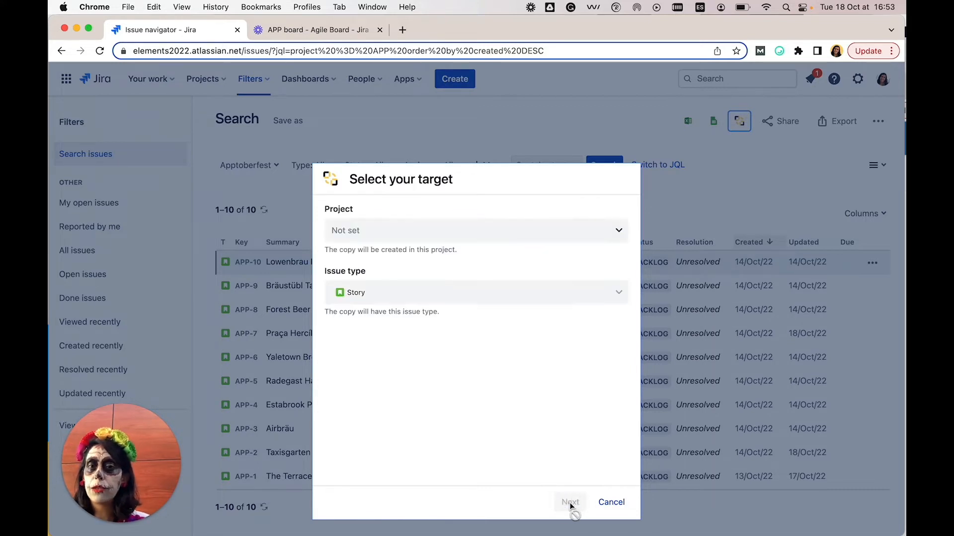
left_click(505, 241)
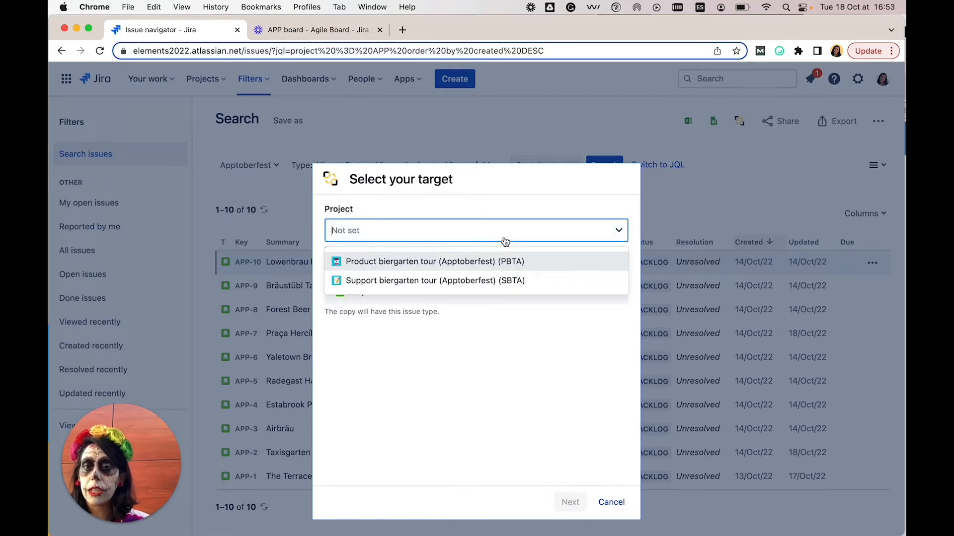
left_click(429, 281)
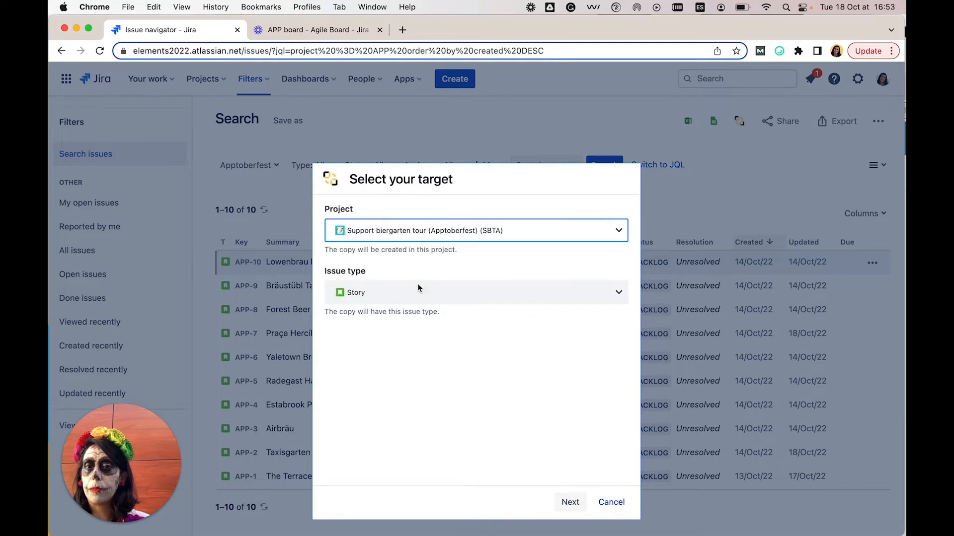
left_click(571, 503)
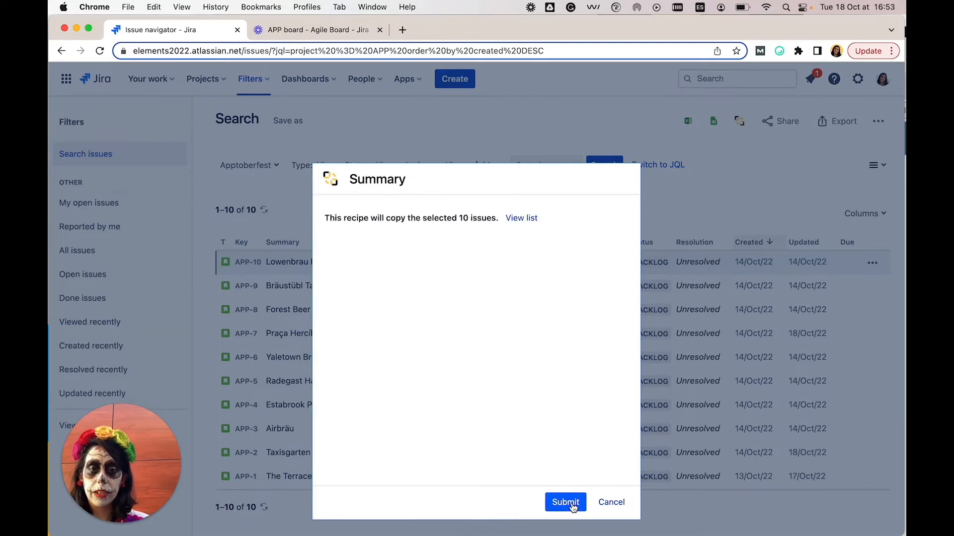
Expand the list of issues in the copy summary, submit the copy and close the copy status dialog.
left_click(521, 219)
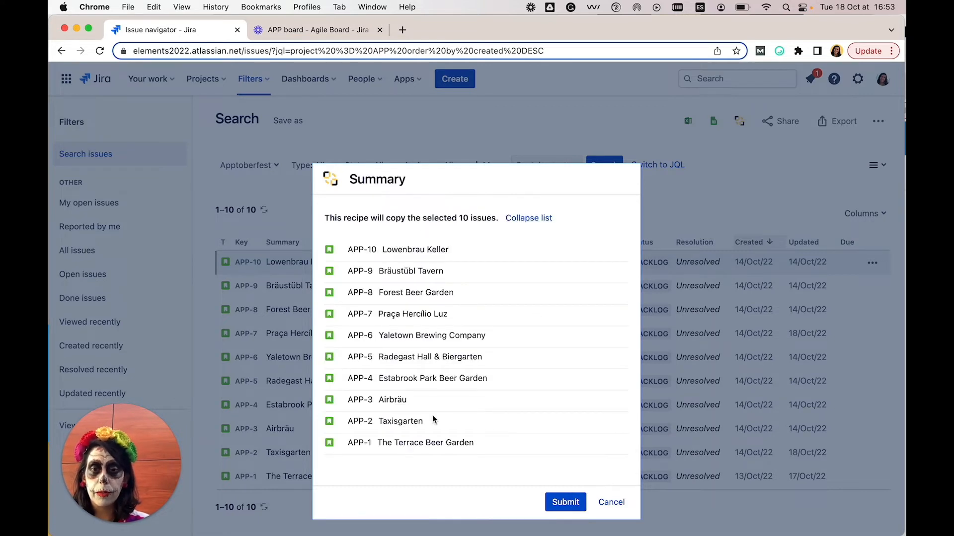
left_click(560, 502)
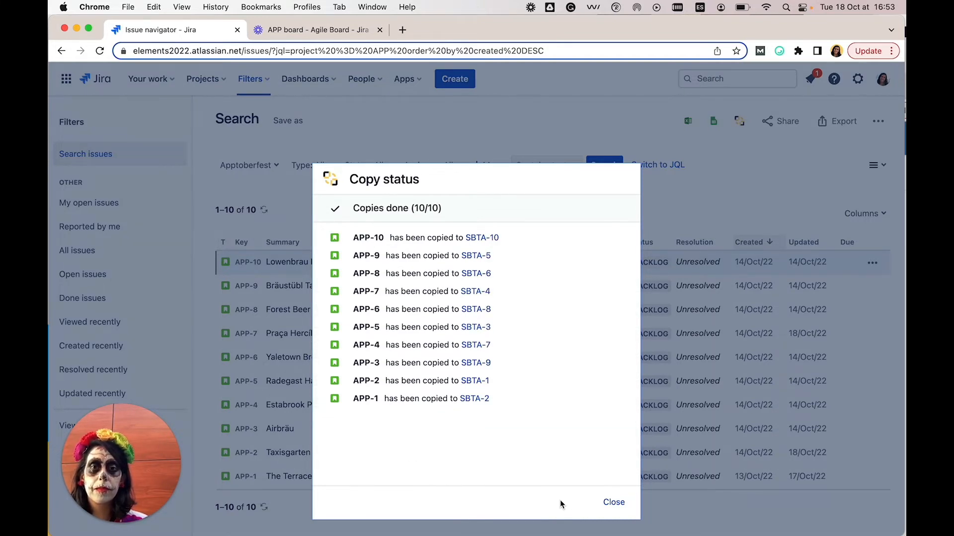
left_click(614, 502)
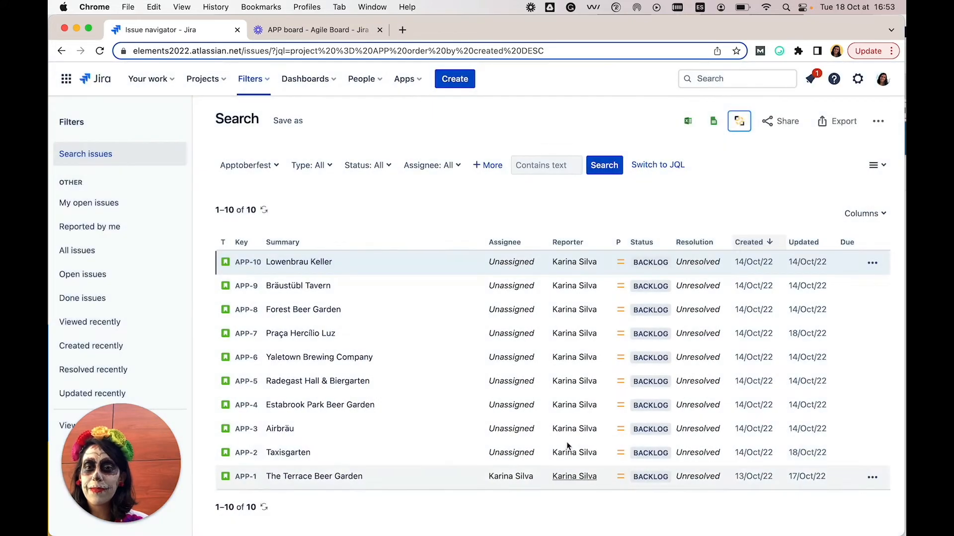
Open the Support biergarten tour (Apptoberfest) (SBTA) board and look through the copied issues in the Biergarten List column.
left_click(215, 80)
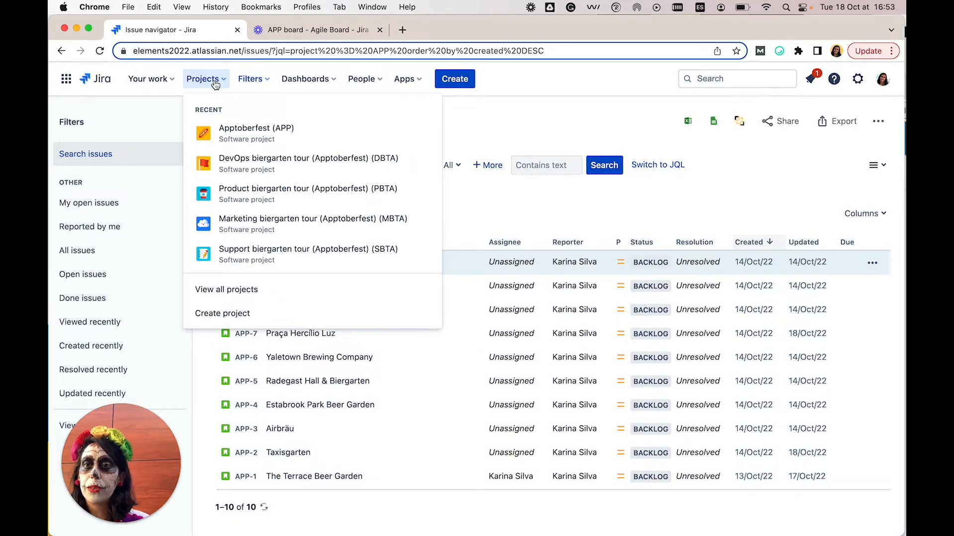
left_click(244, 256)
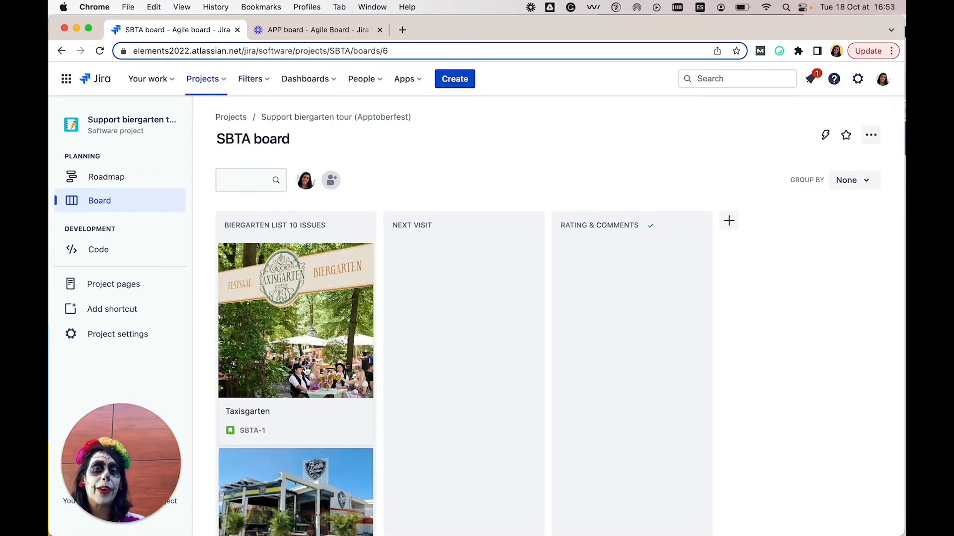
scroll(305, 370, "down", 3)
scroll(305, 370, "down", 15)
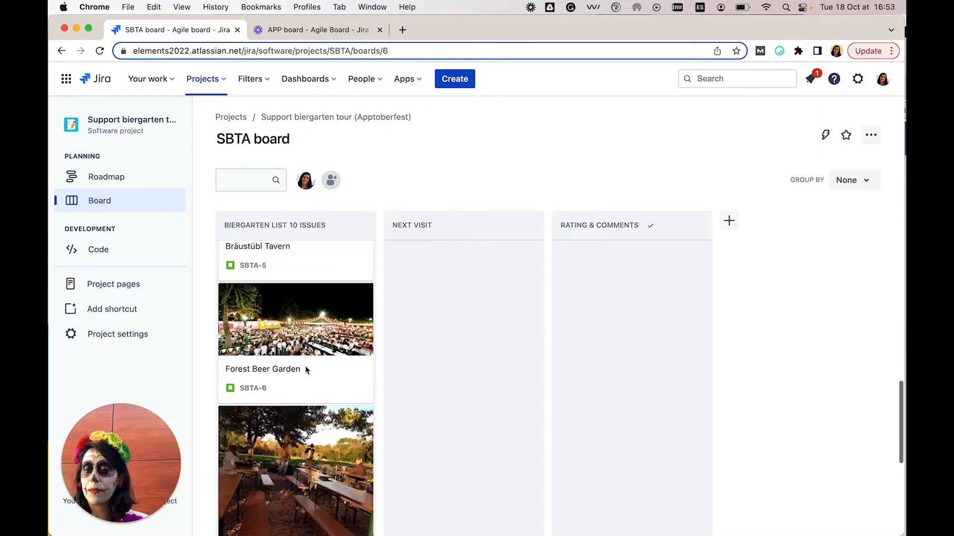
scroll(305, 366, "down", 8)
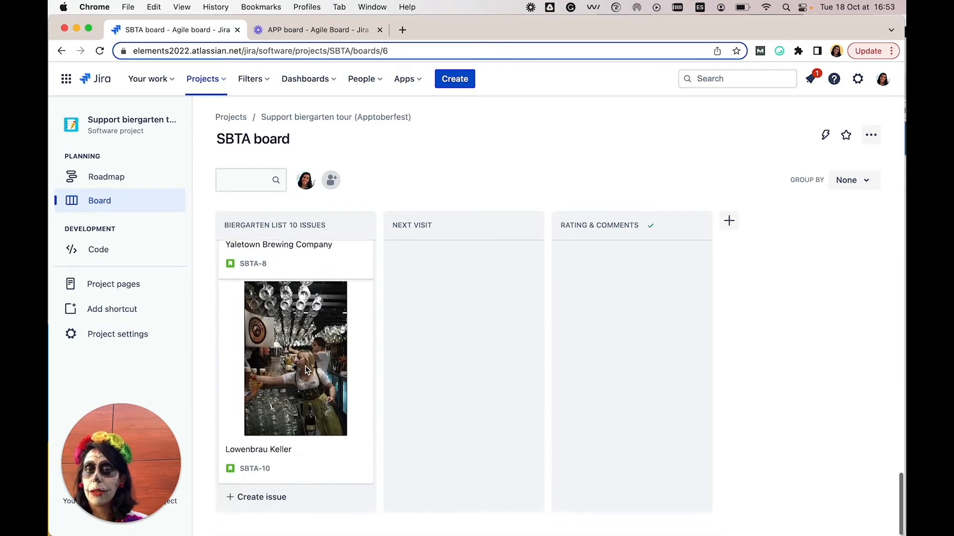
scroll(301, 372, "up", 20)
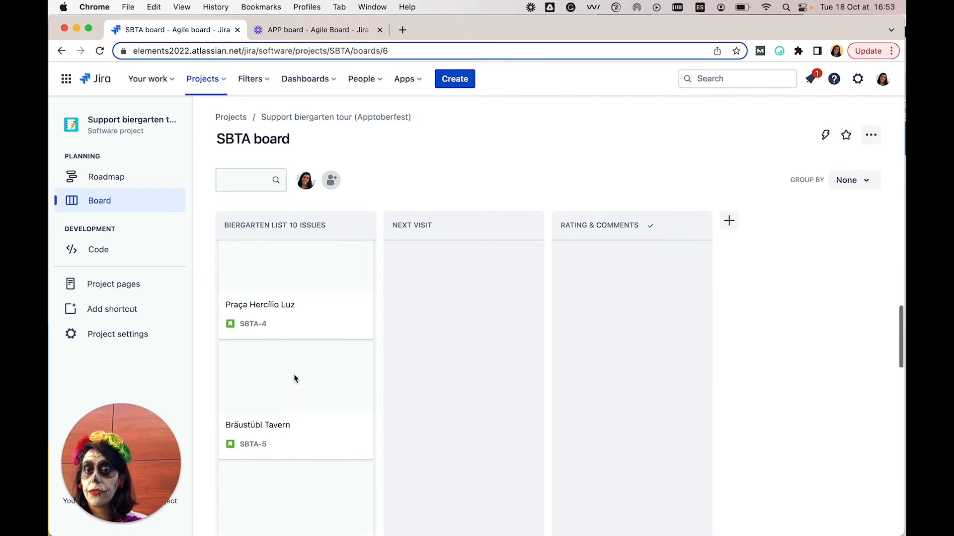
scroll(294, 379, "up", 5)
scroll(294, 379, "down", 4)
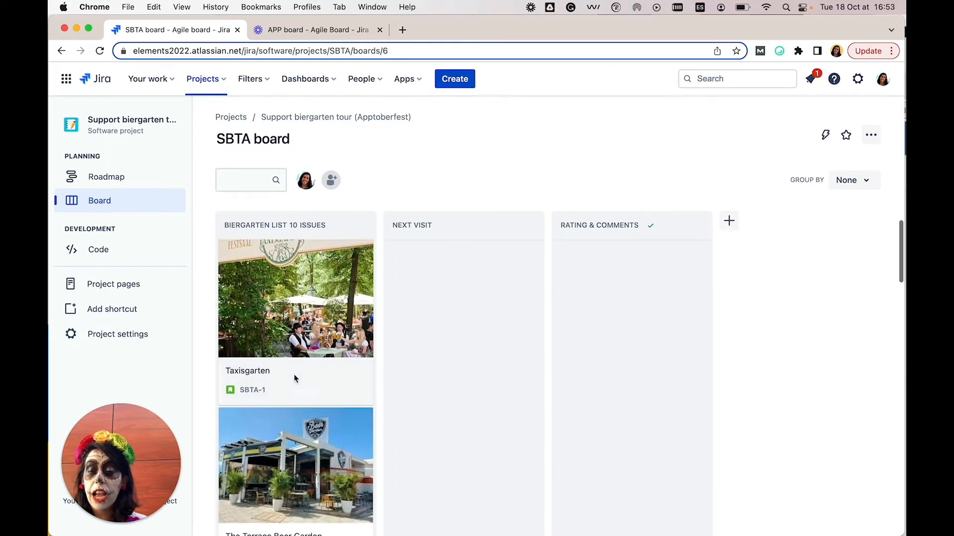
scroll(295, 379, "down", 6)
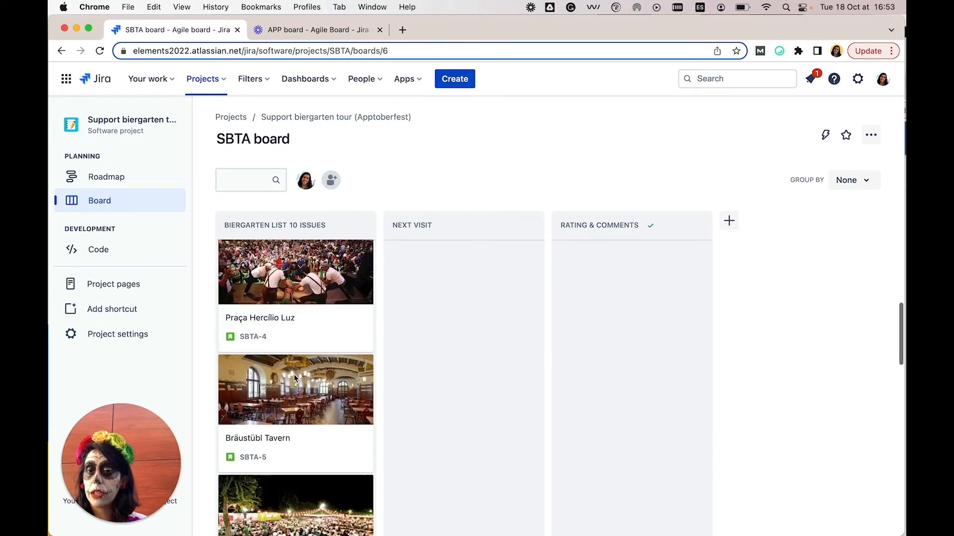
Move the Forest Beer Garden card to the Next Visit column, and from there to Rating & Comments.
left_click_drag(288, 409, 439, 294)
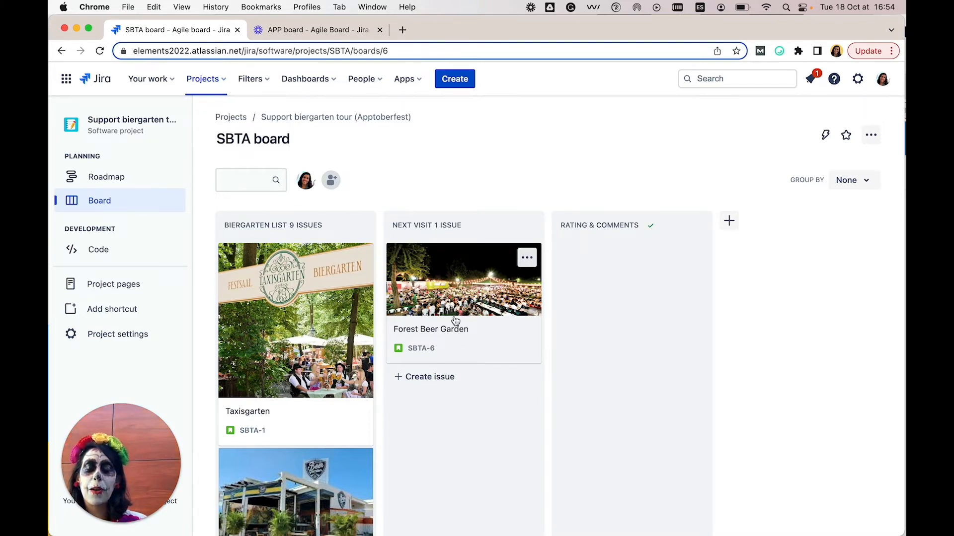
left_click_drag(456, 319, 618, 299)
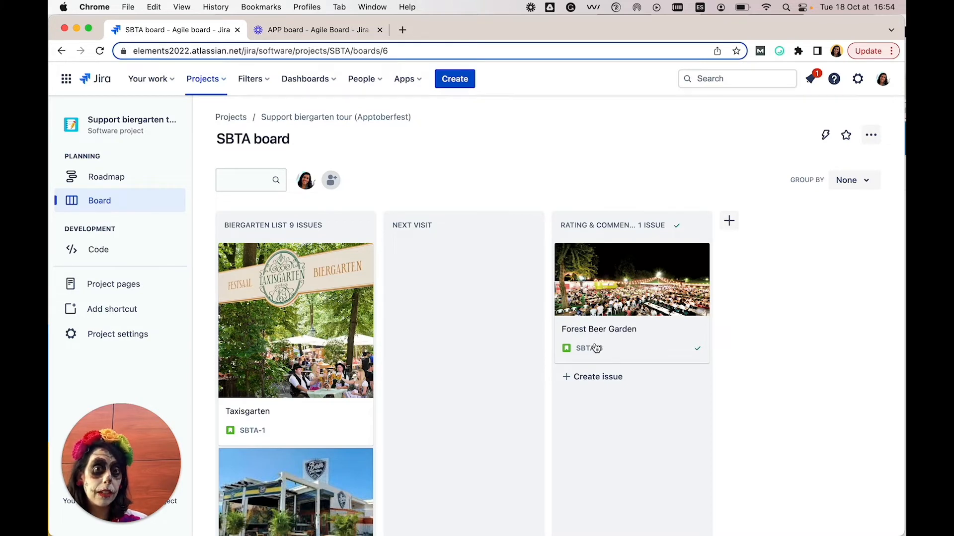
Open the Forest Beer Garden issue and save the comment "Support team Loves this biergarten" on it.
left_click(598, 336)
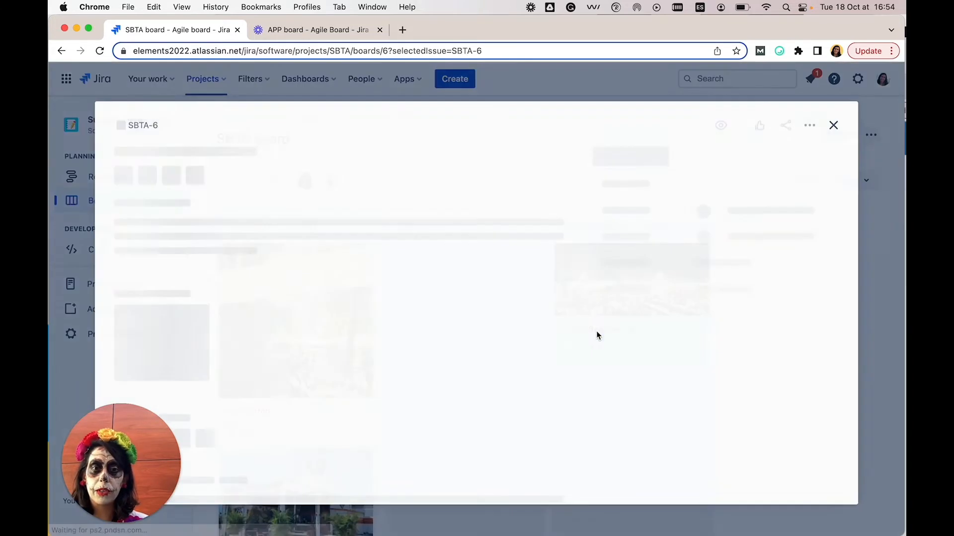
left_click(297, 427)
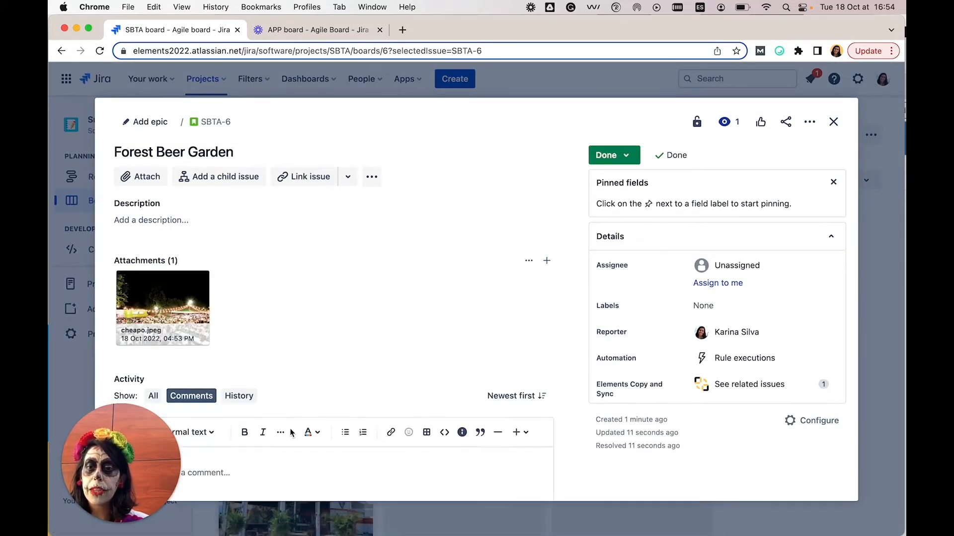
left_click_drag(124, 431, 112, 54)
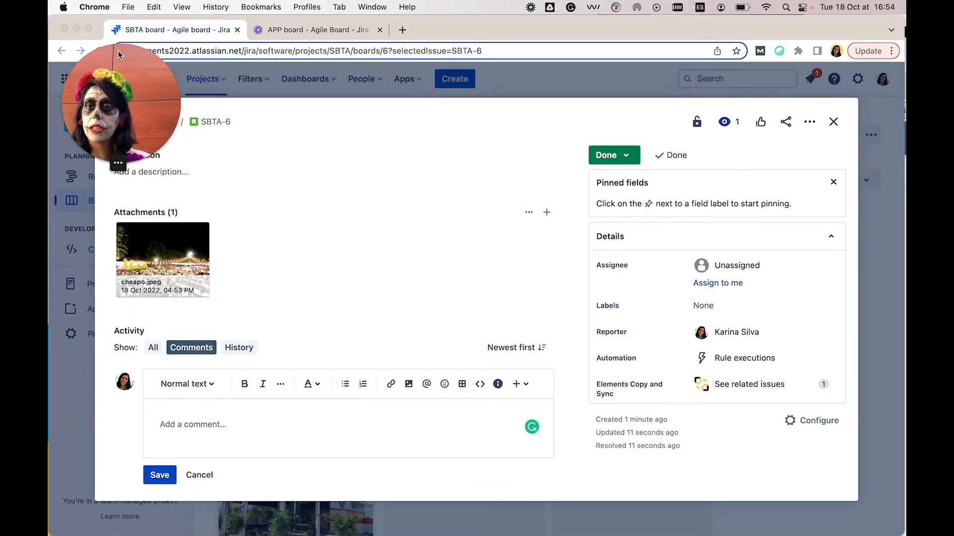
left_click(200, 436)
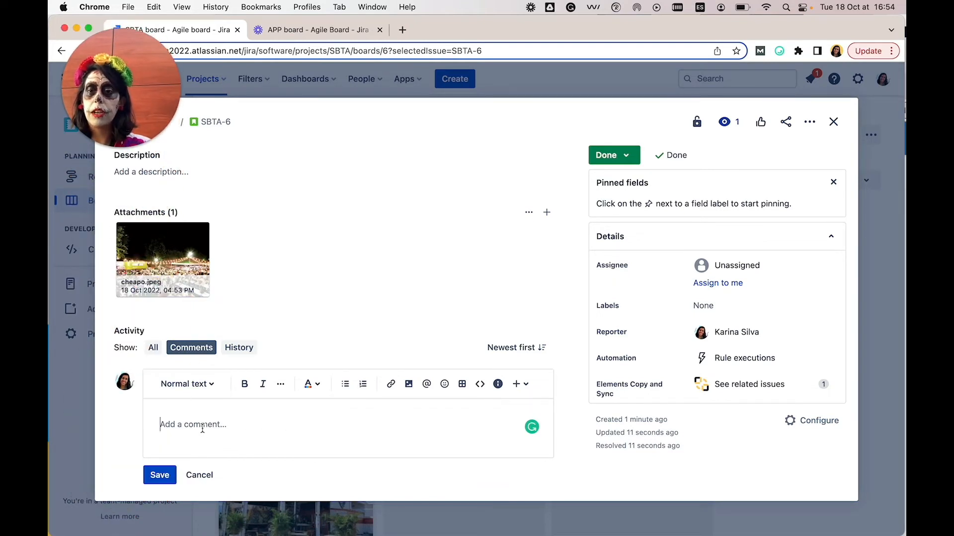
type("Support team Lov")
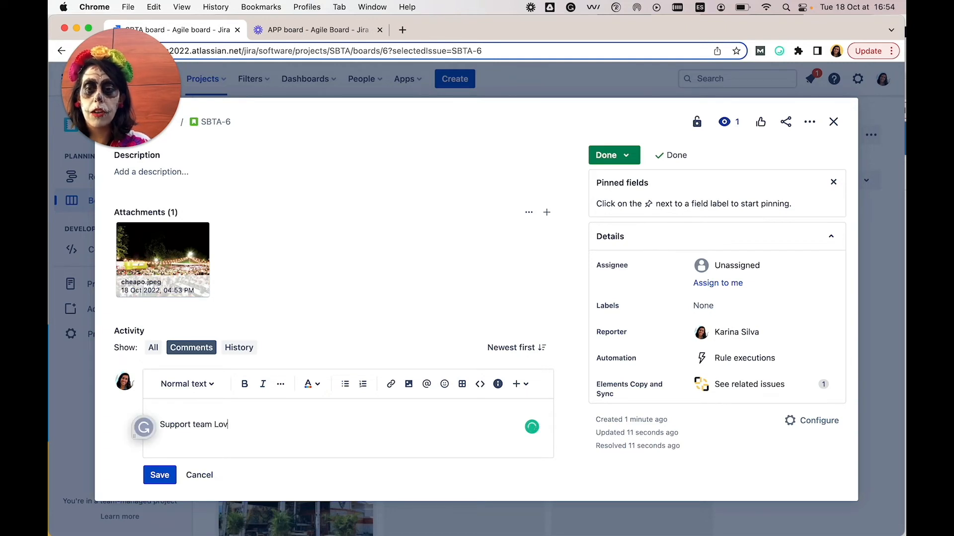
type("es t")
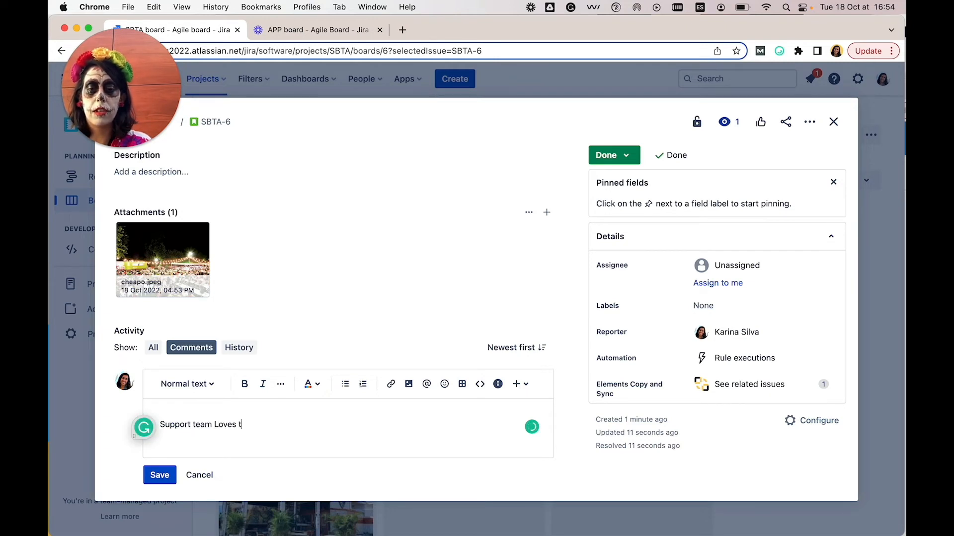
type("his biergarten")
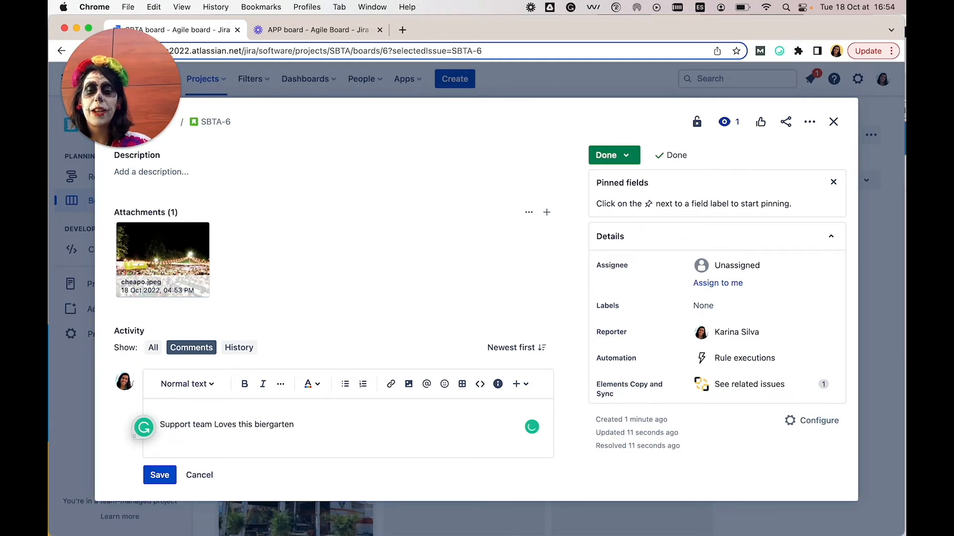
scroll(188, 473, "up", 1)
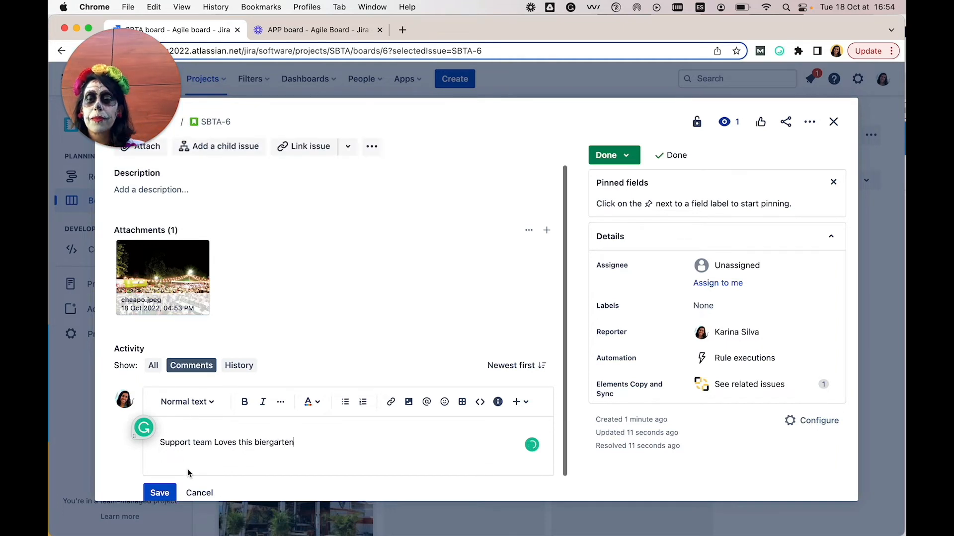
left_click(159, 493)
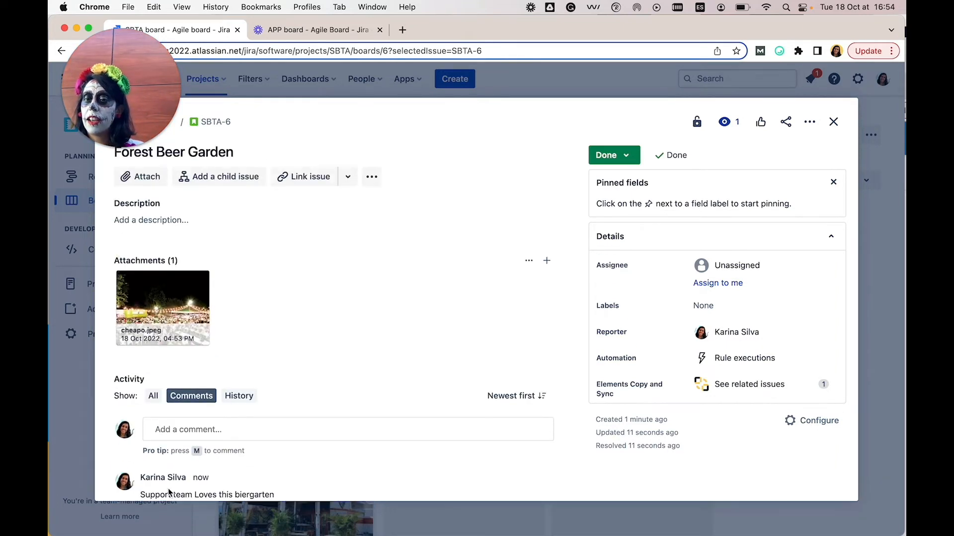
Close the Forest Beer Garden issue and switch to the board of the Apptoberfest (APP) project.
left_click(836, 127)
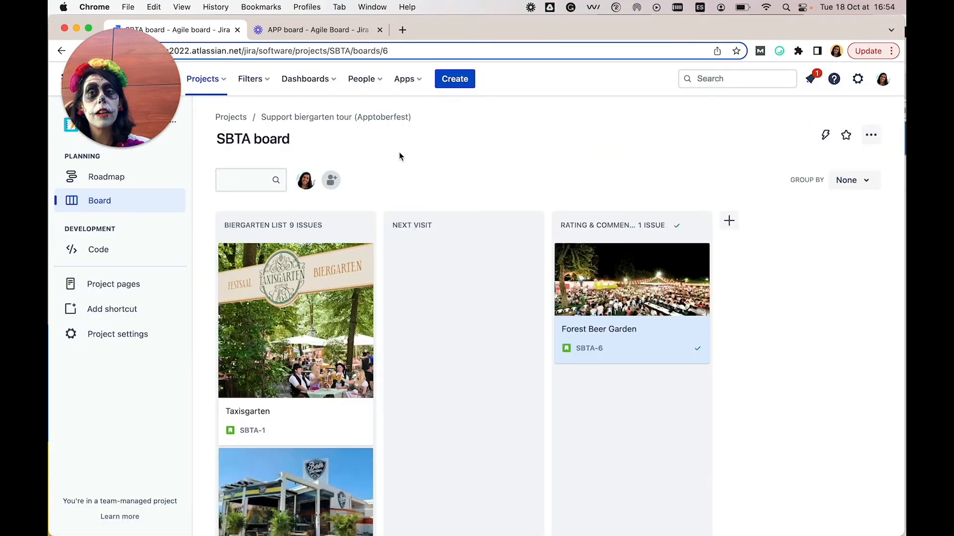
left_click_drag(139, 63, 139, 141)
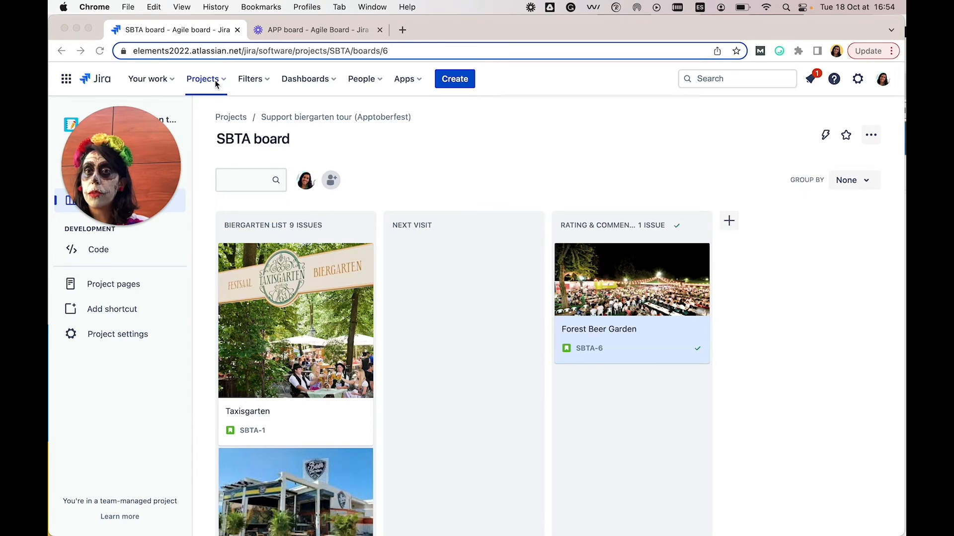
left_click(219, 81)
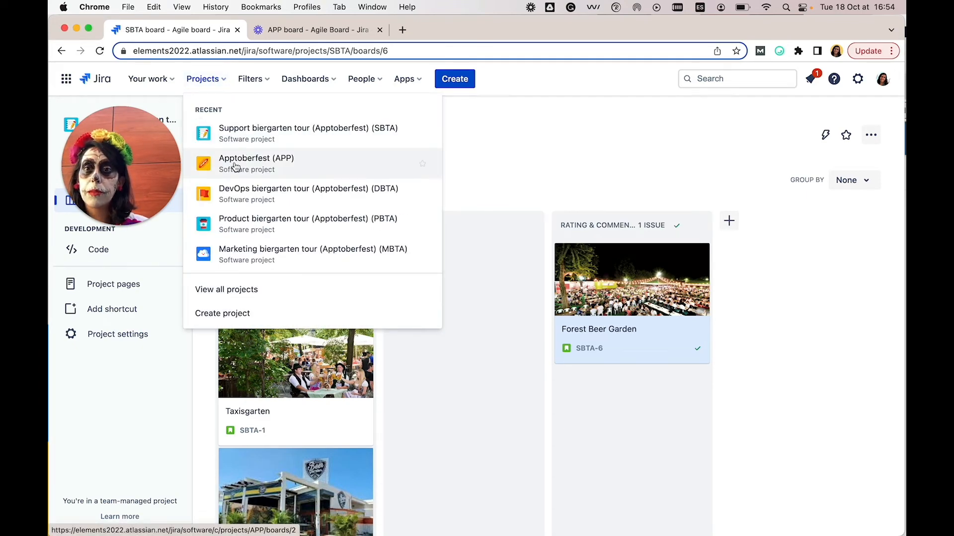
left_click(236, 165)
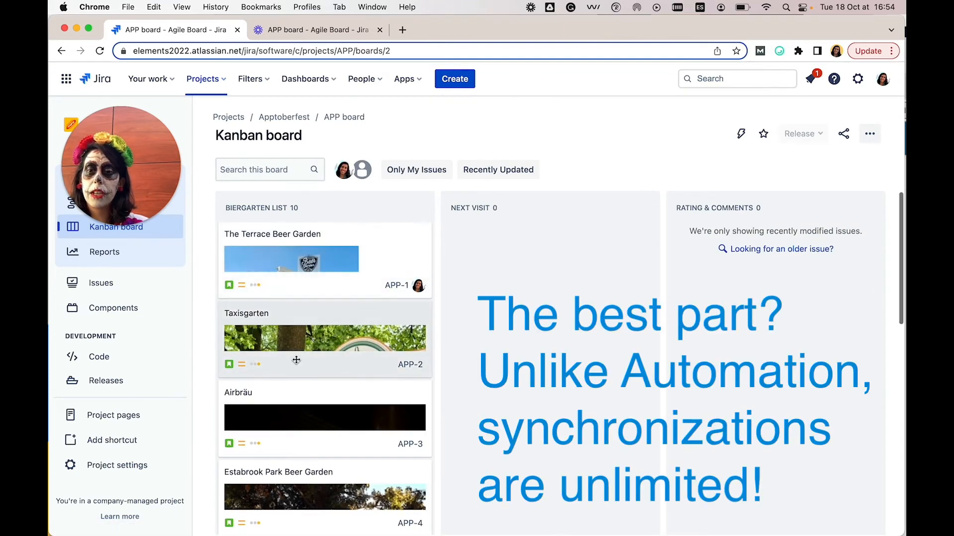
Open the original Forest Beer Garden issue in the Biergarten List column, check its comments for the synchronized one, and close the issue.
scroll(279, 318, "down", 5)
scroll(296, 360, "down", 4)
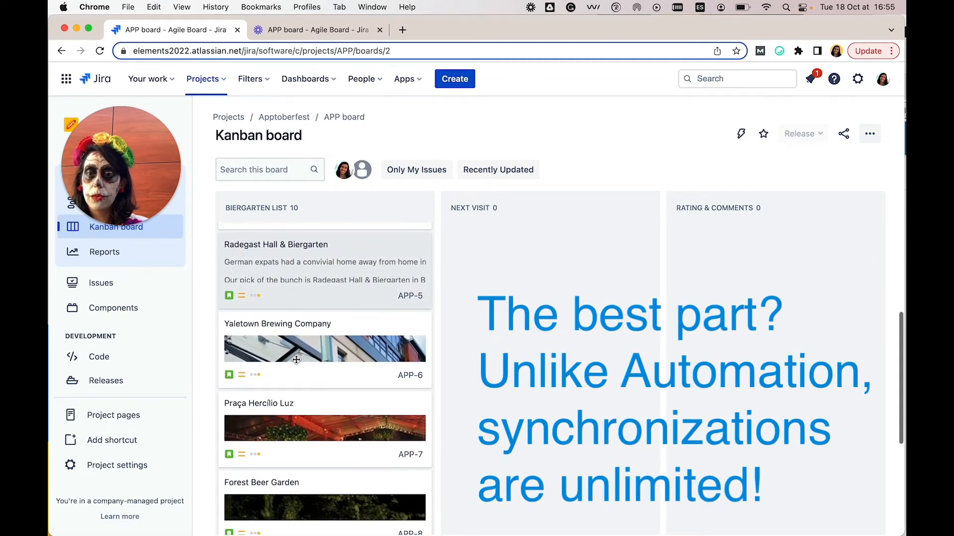
left_click(271, 365)
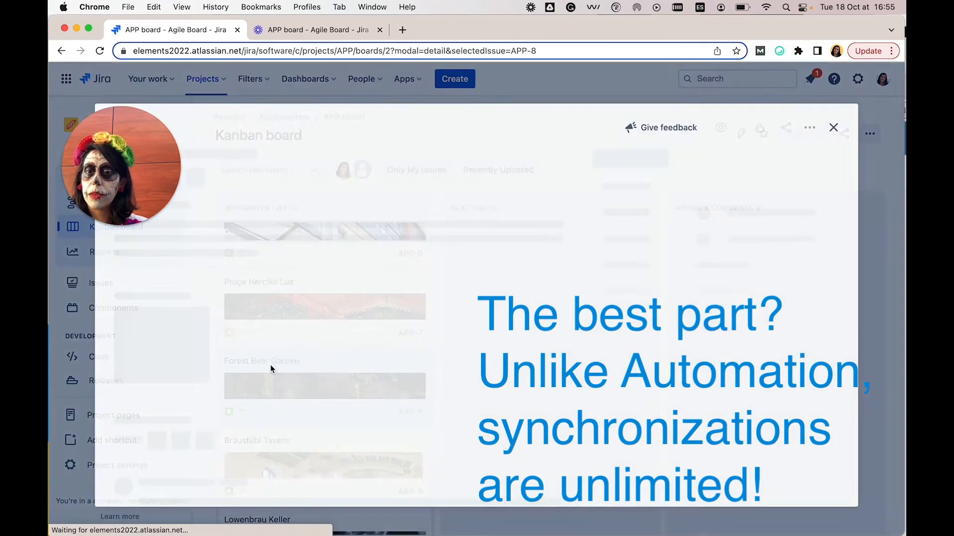
scroll(270, 365, "down", 6)
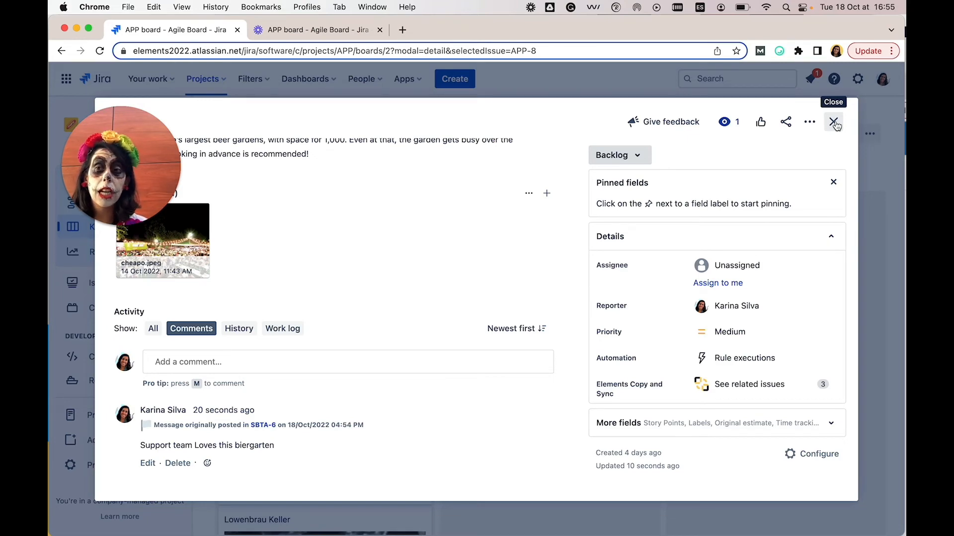
left_click(834, 122)
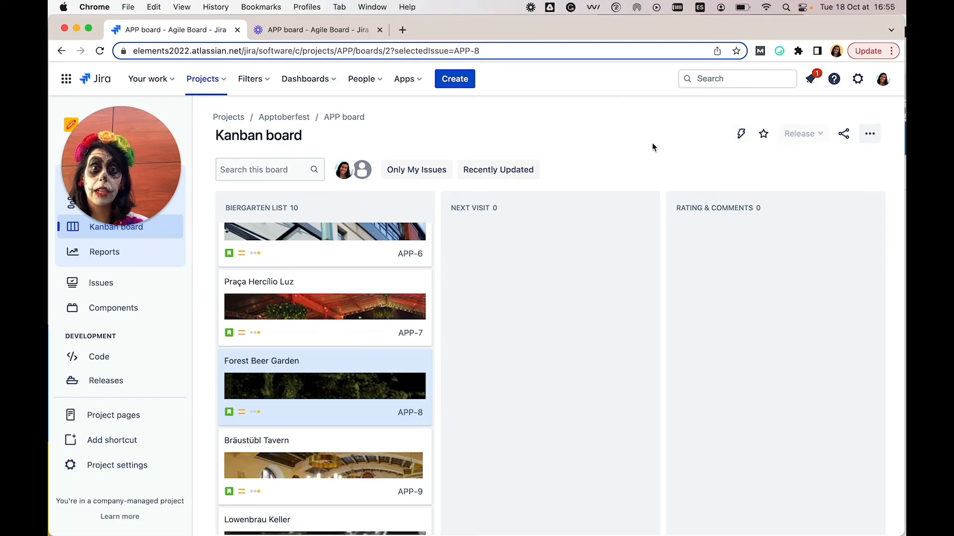